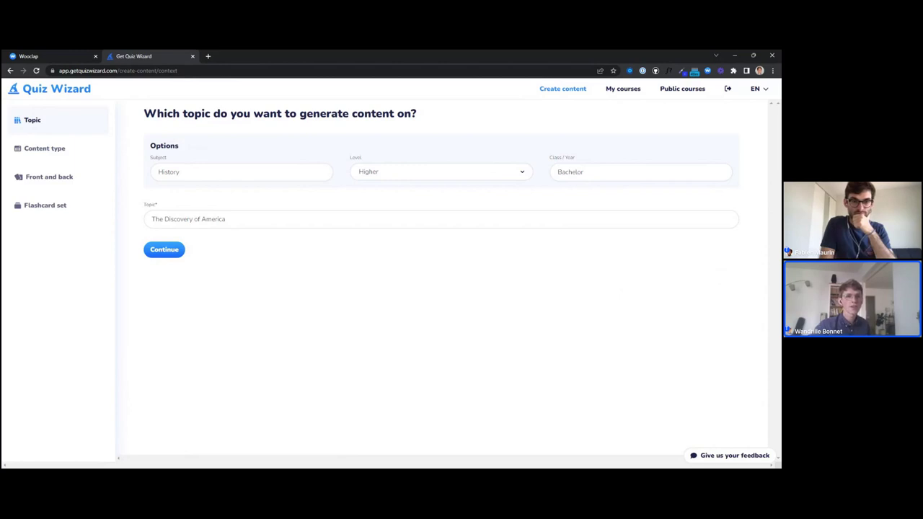
Step: Review the subject History, level Higher, class Bachelor and topic The Discovery of America, and continue to the content type
left_click(219, 171)
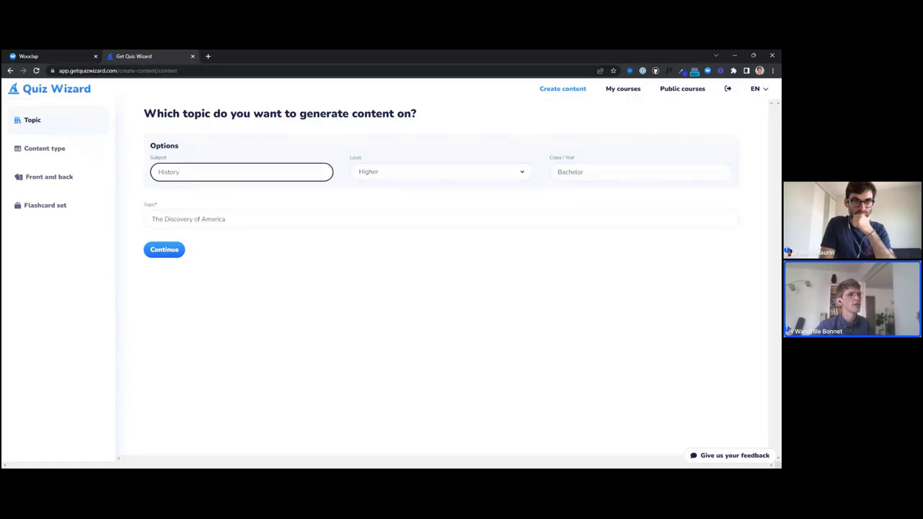
key("Tab")
key("Tab")
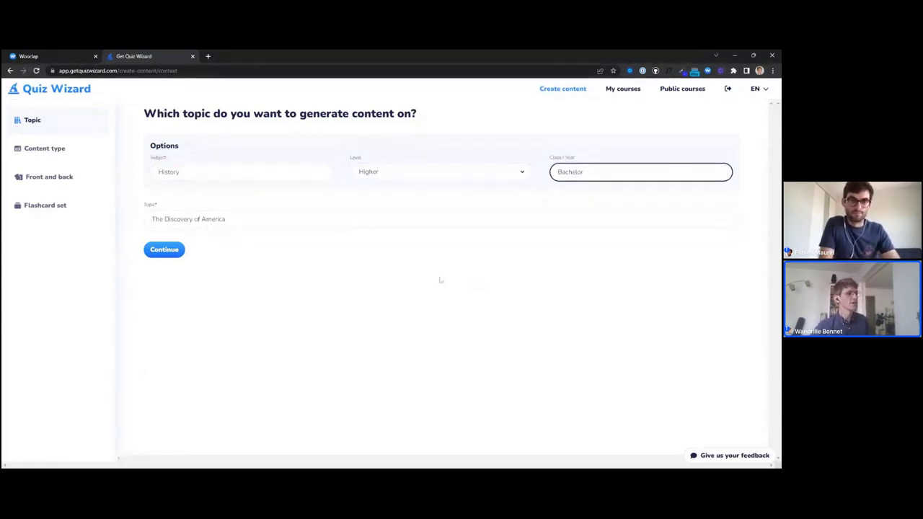
double_click(213, 219)
triple_click(213, 220)
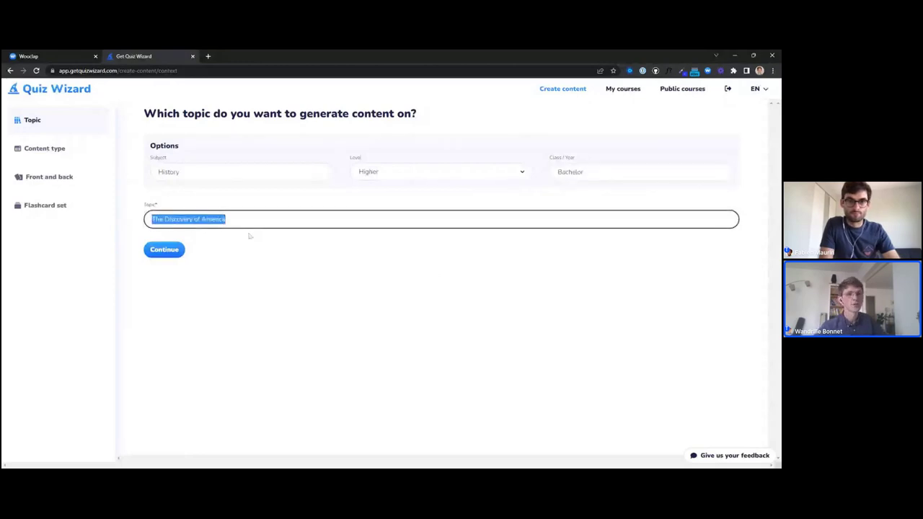
left_click(249, 235)
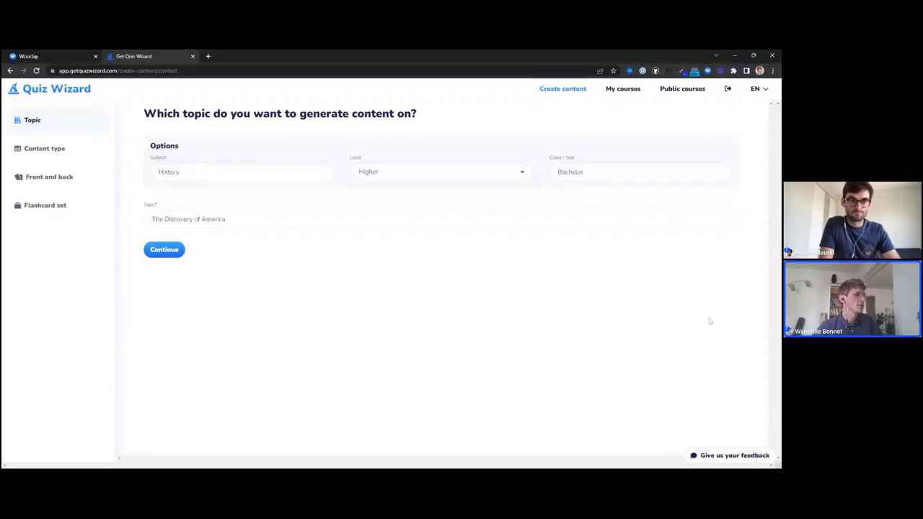
left_click(164, 250)
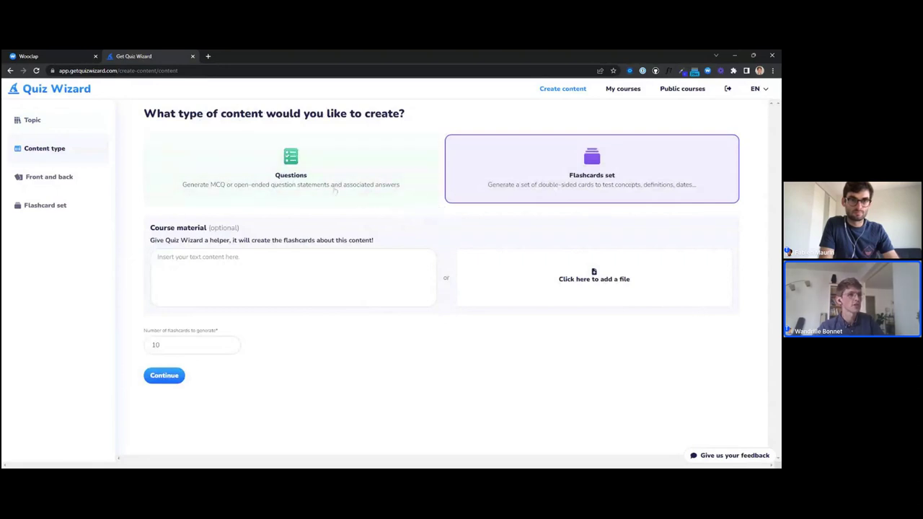
Step: Choose Questions as the content type and attach The Discovery of America.docx as course material
left_click(315, 187)
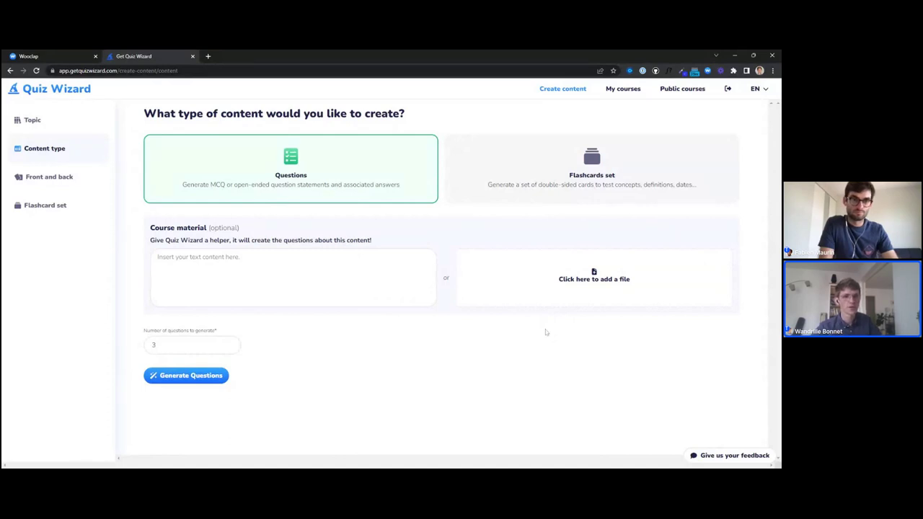
left_click(567, 289)
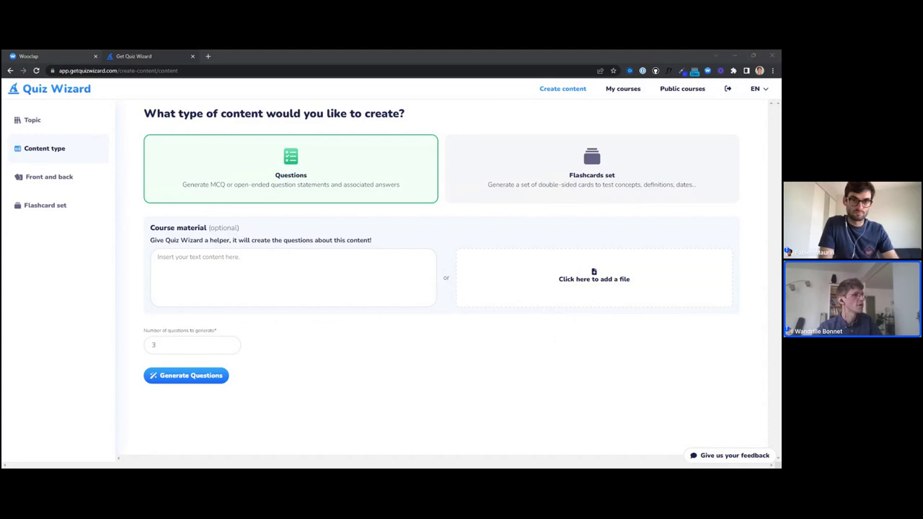
key("Return")
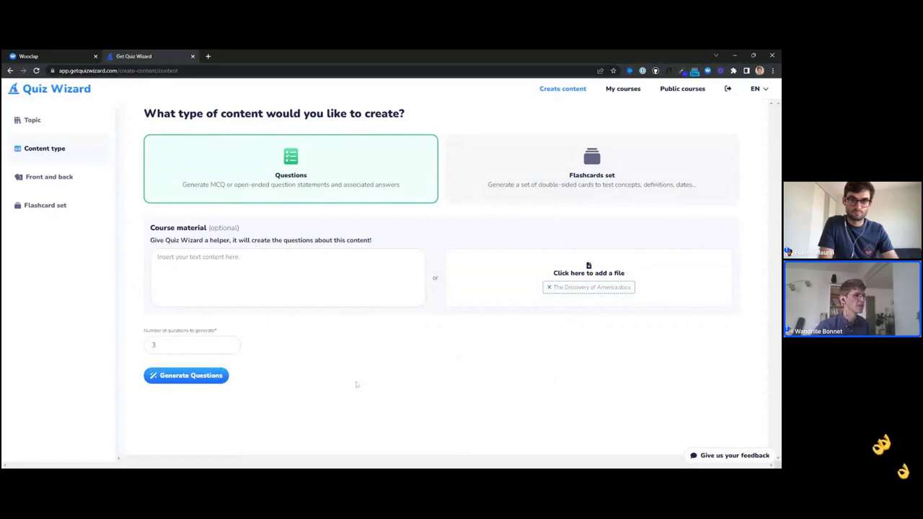
Step: Set the number of questions to 4 and generate the question statements
left_click(229, 342)
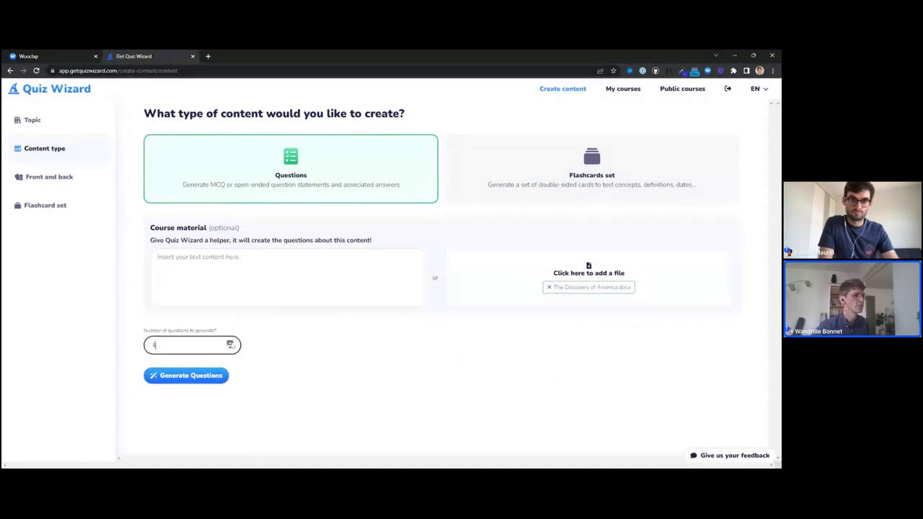
left_click(186, 380)
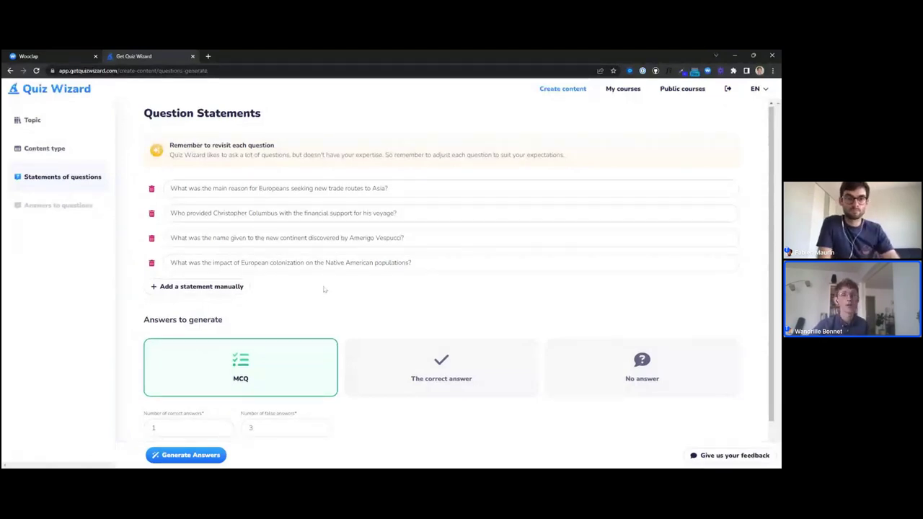
Step: Reword the first question statement to "What was the main reason for Europeans to sail to the West?"
scroll(323, 285, "down", 1)
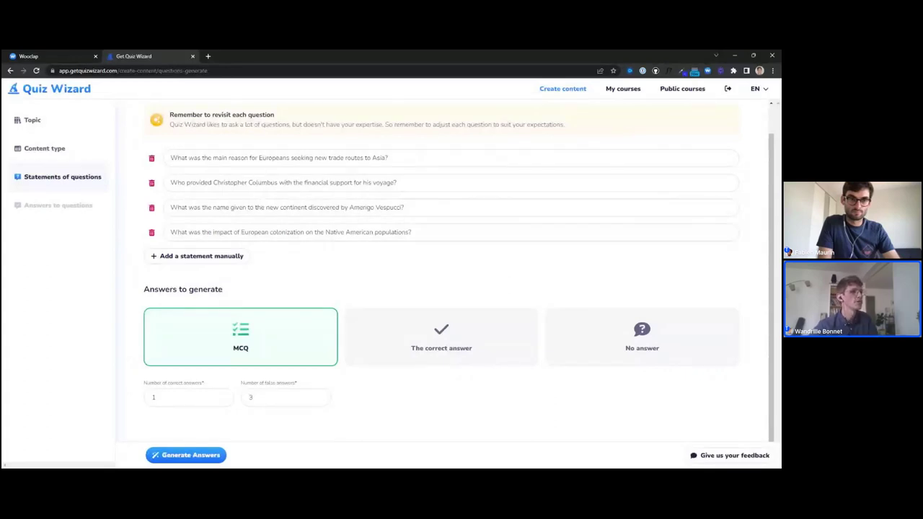
left_click(279, 157)
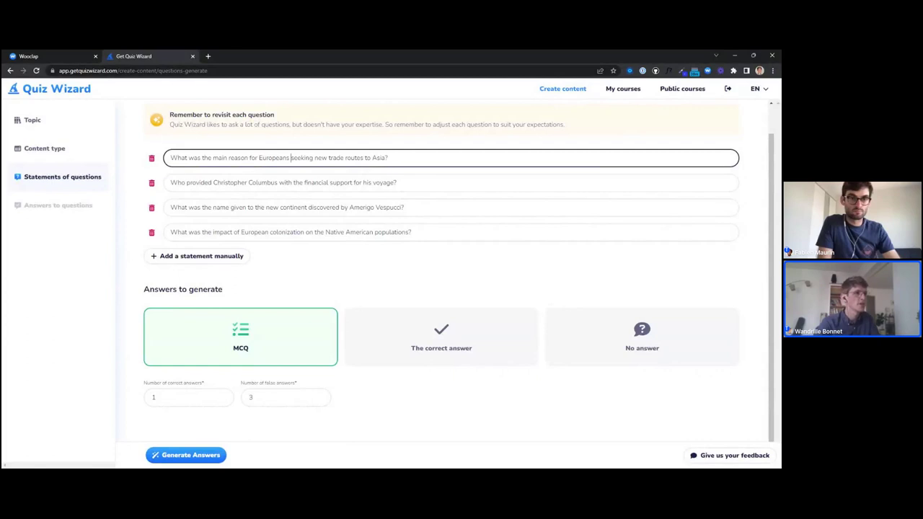
type("to sail western")
key("Delete")
key("Delete")
key("Delete")
key("Delete")
key("Delete")
key("Delete")
key("Delete")
key("Delete")
key("Delete")
key("Delete")
key("Delete")
key("Delete")
key("Delete")
key("Delete")
key("Delete")
key("Delete")
key("Delete")
key("Delete")
key("Delete")
key("Delete")
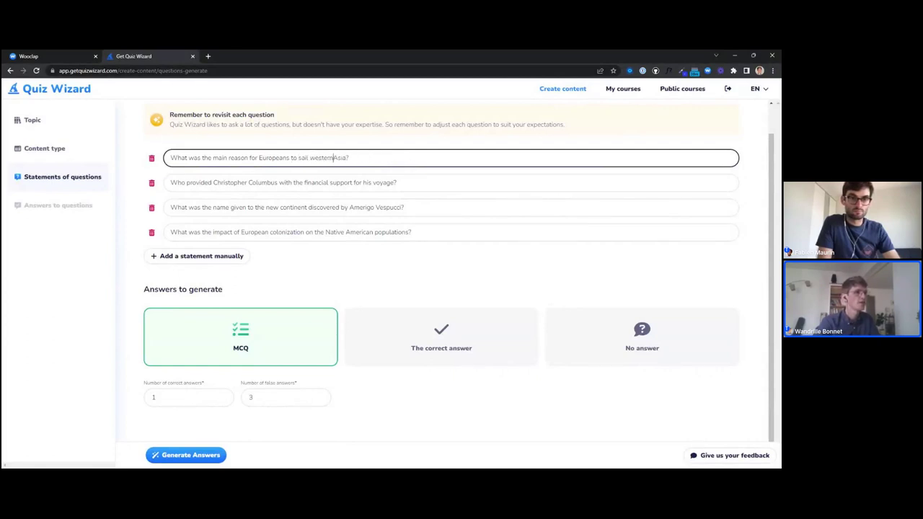
key("BackSpace")
key("BackSpace")
key("BackSpace")
key("BackSpace")
key("BackSpace")
key("BackSpace")
key("BackSpace")
type("to the West")
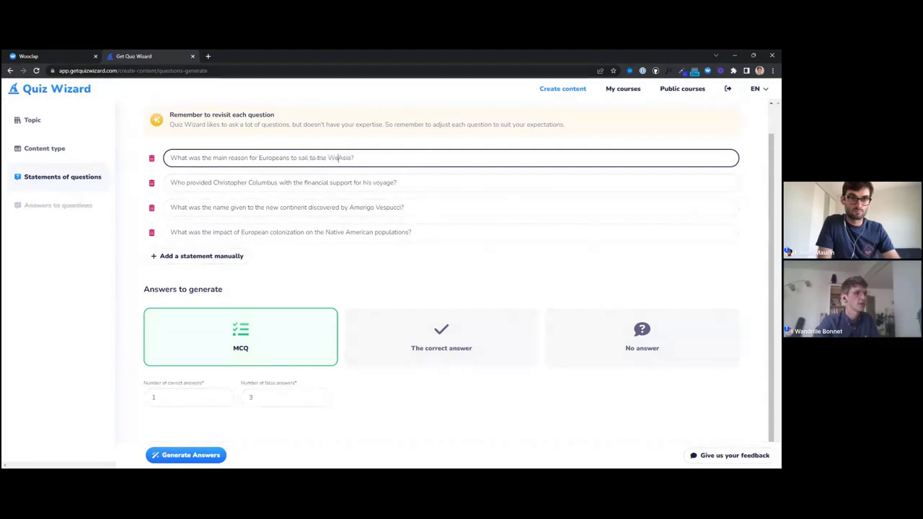
key("Delete")
key("Delete")
key("Delete")
key("Delete")
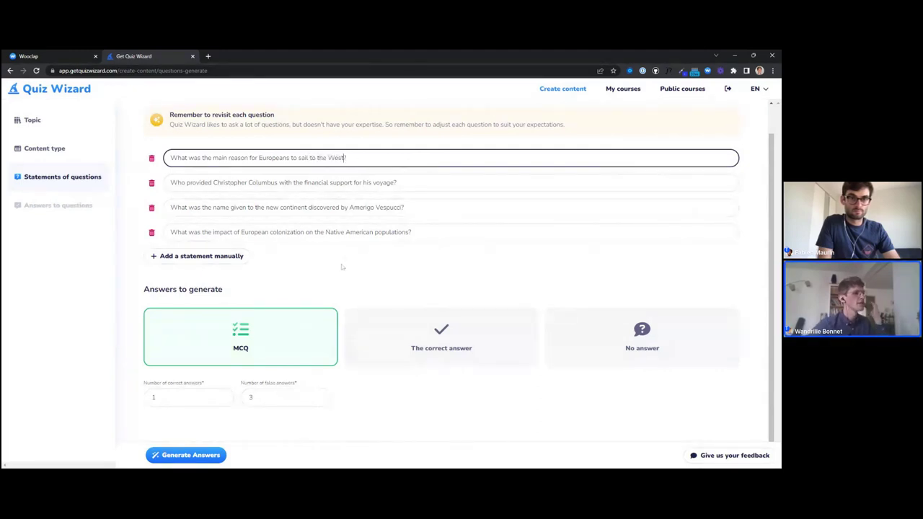
left_click(345, 277)
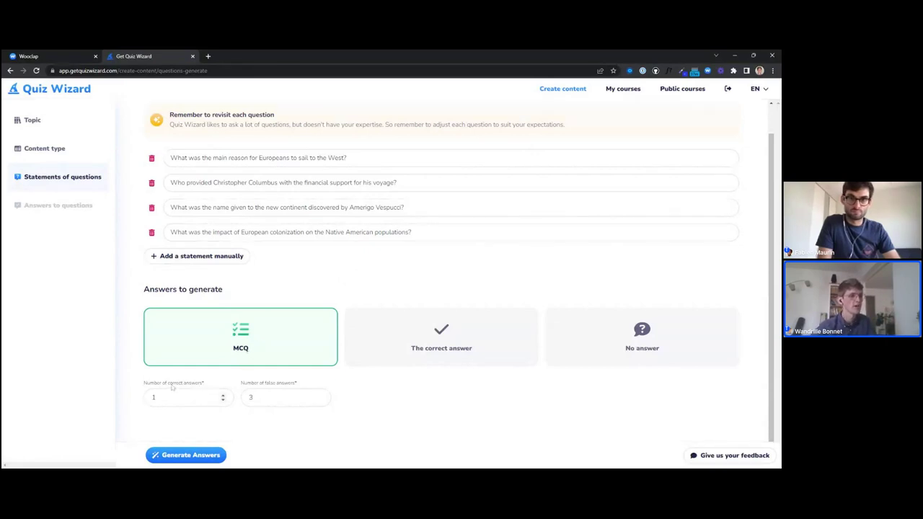
Step: Generate multiple-choice answers for the questions with 1 correct answer and 3 false answers each
left_click(174, 387)
left_click(292, 387)
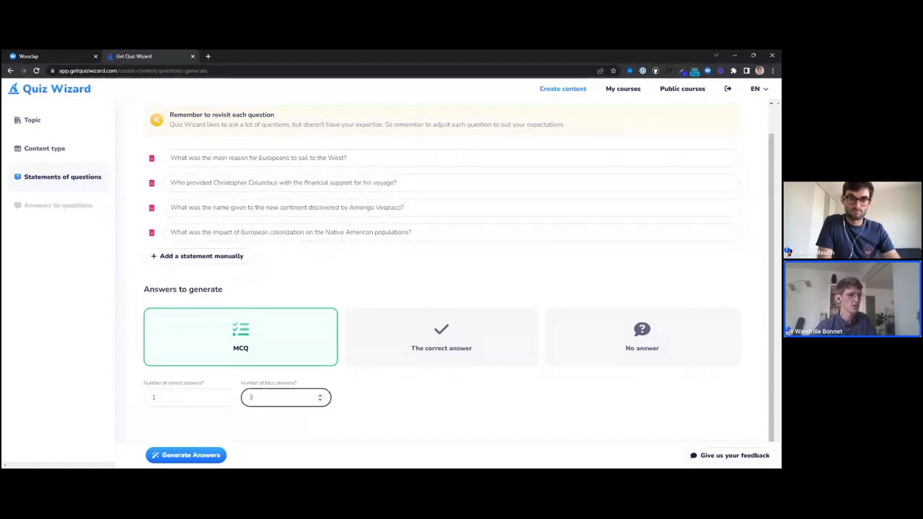
left_click(186, 455)
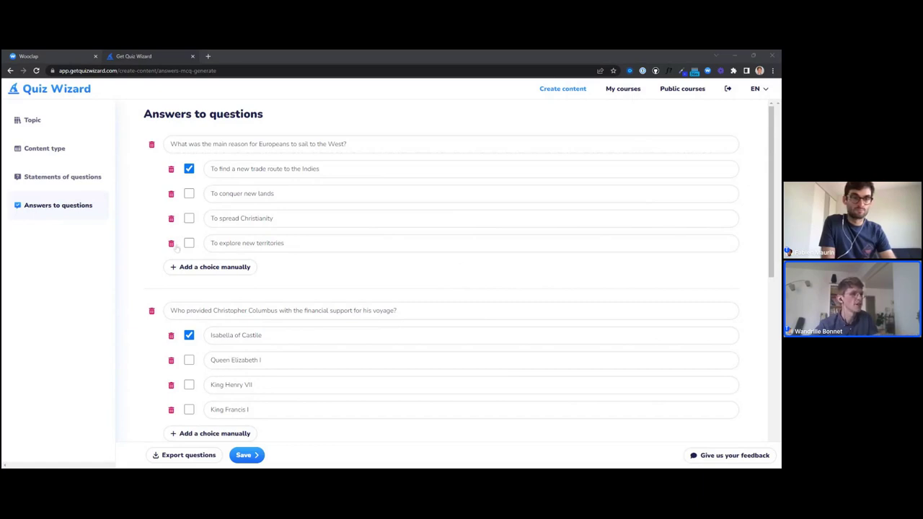
Step: Try adding and removing a blank choice in the first question and toggling "To explore new territories" as a correct answer
left_click(214, 267)
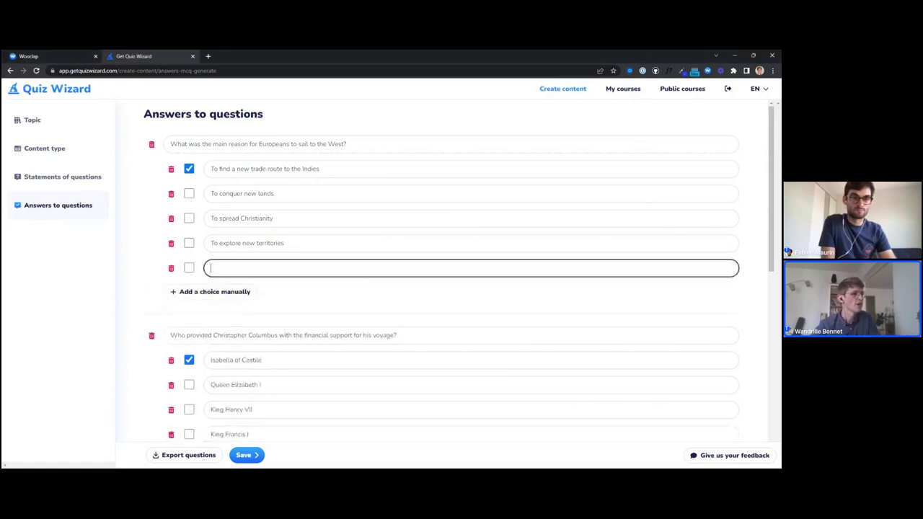
left_click(172, 268)
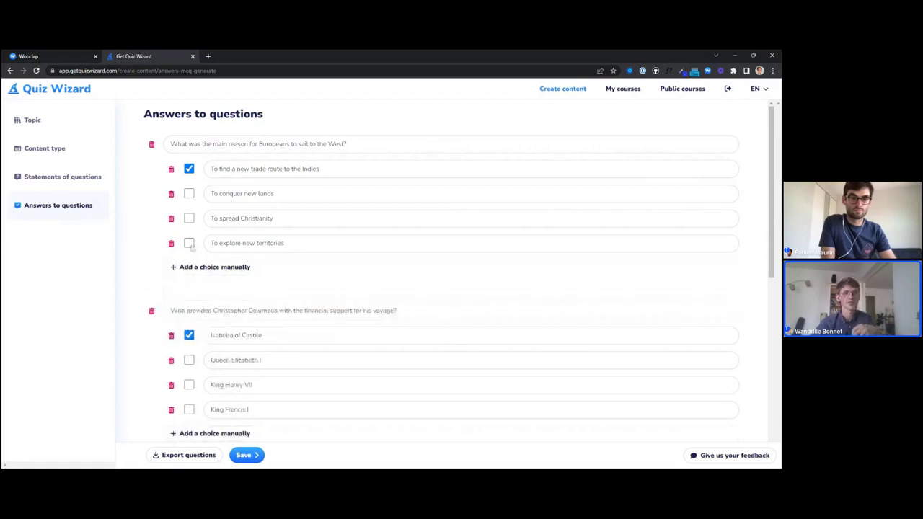
left_click(188, 244)
left_click(189, 244)
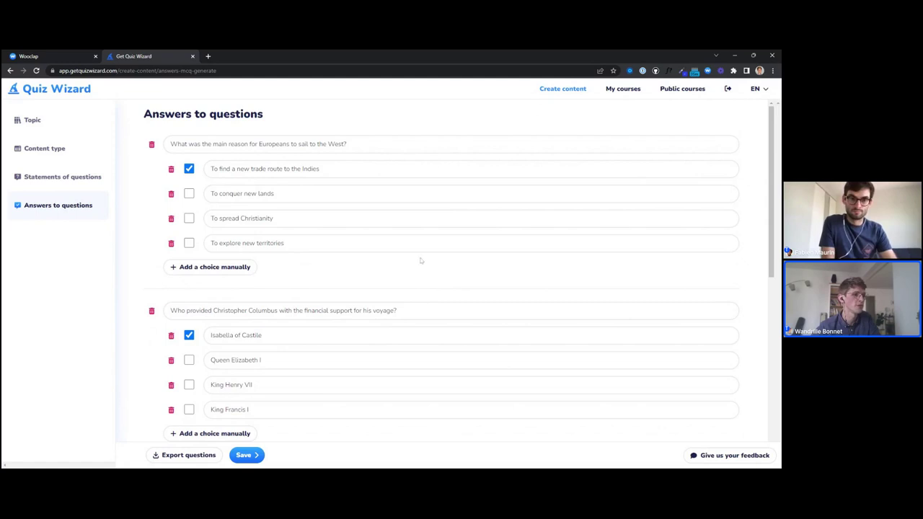
Step: Review the remaining answers and save the questions to a new course named "History - The discovery of America"
scroll(422, 261, "down", 3)
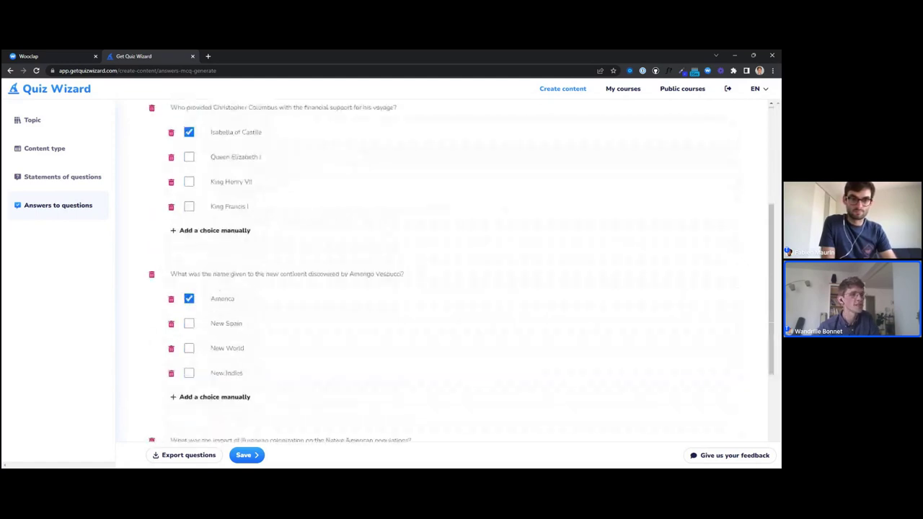
scroll(416, 257, "down", 2)
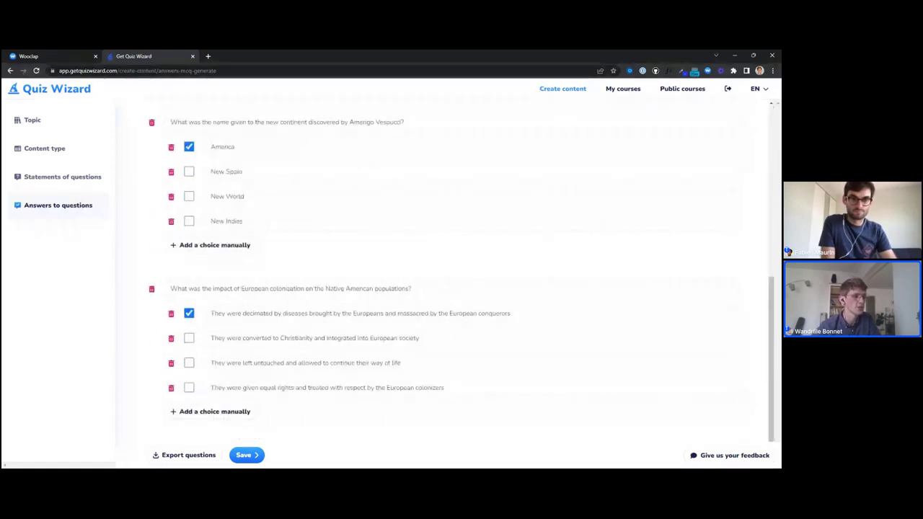
left_click(257, 455)
left_click(266, 435)
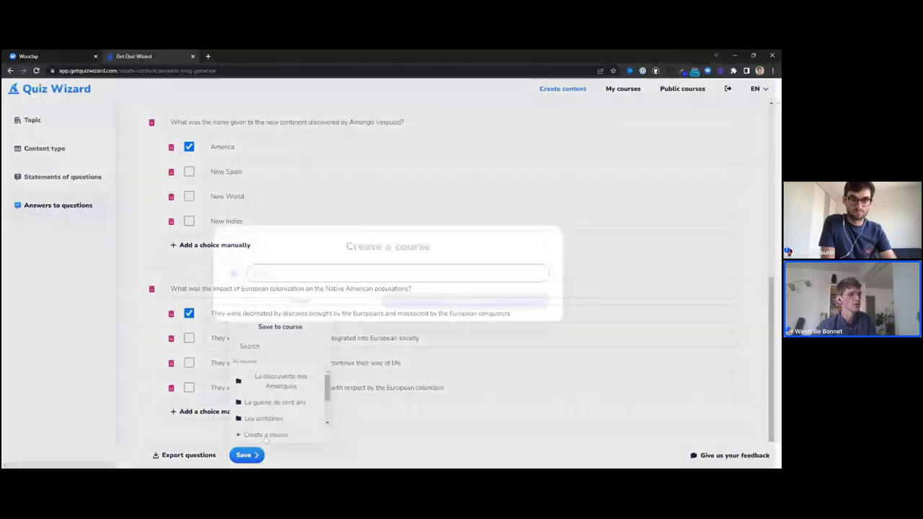
type("Histo")
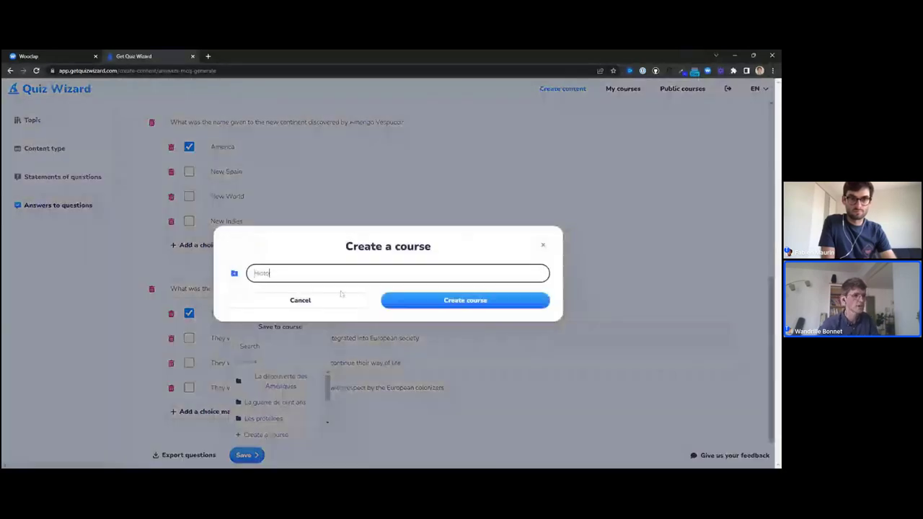
type("ry - The discover")
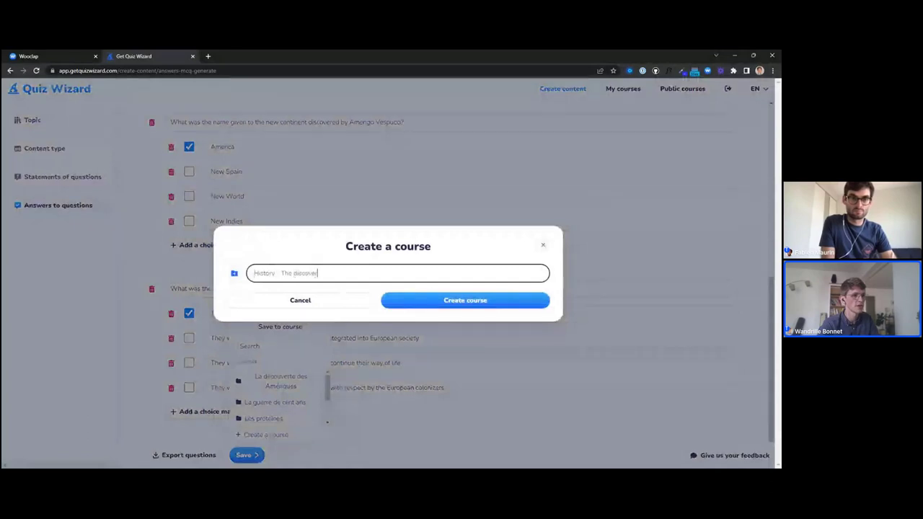
type("y of America")
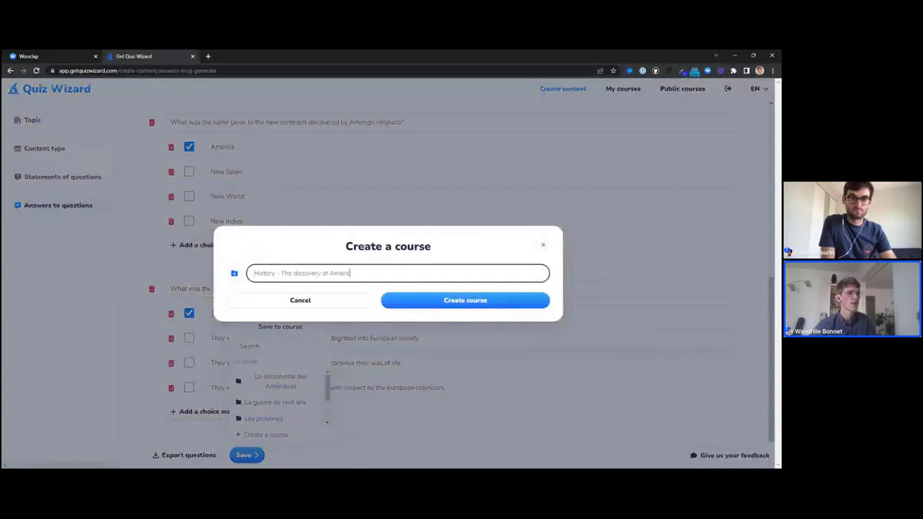
left_click(439, 302)
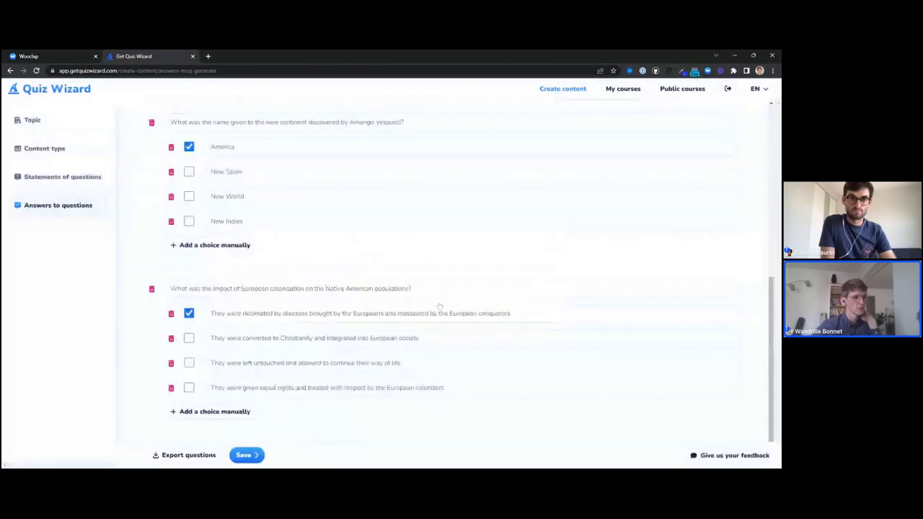
Step: Return to the topic settings, keep The Discovery of America as the topic, and continue to the content type
scroll(439, 306, "up", 3)
scroll(386, 115, "up", 3)
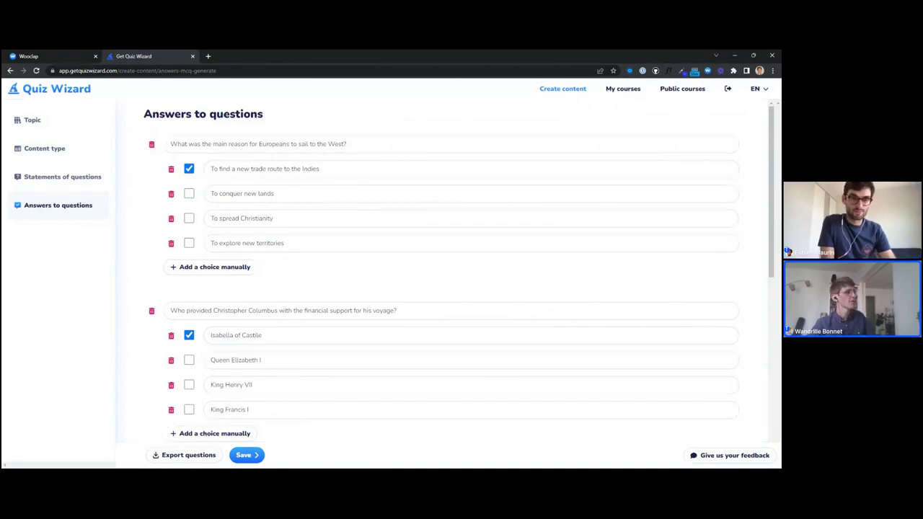
left_click(42, 121)
left_click(183, 219)
left_click_drag(183, 219, 206, 219)
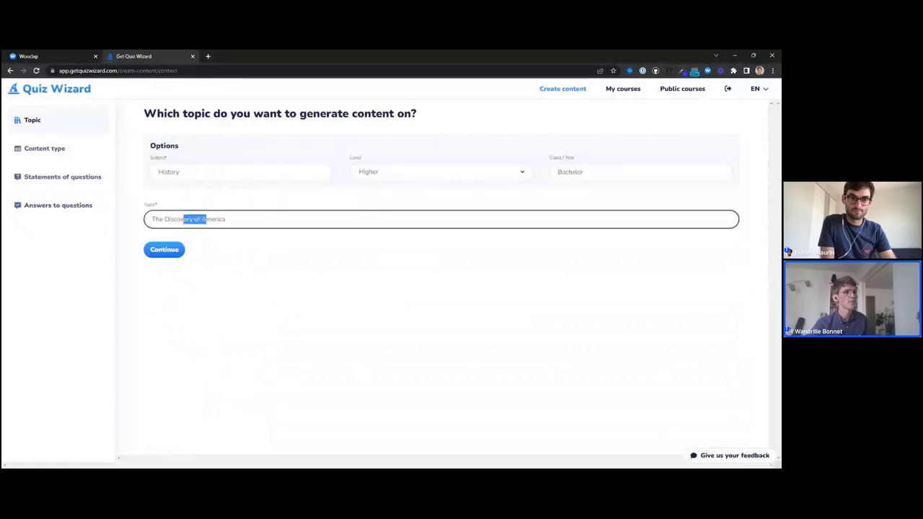
left_click(204, 219)
left_click(379, 302)
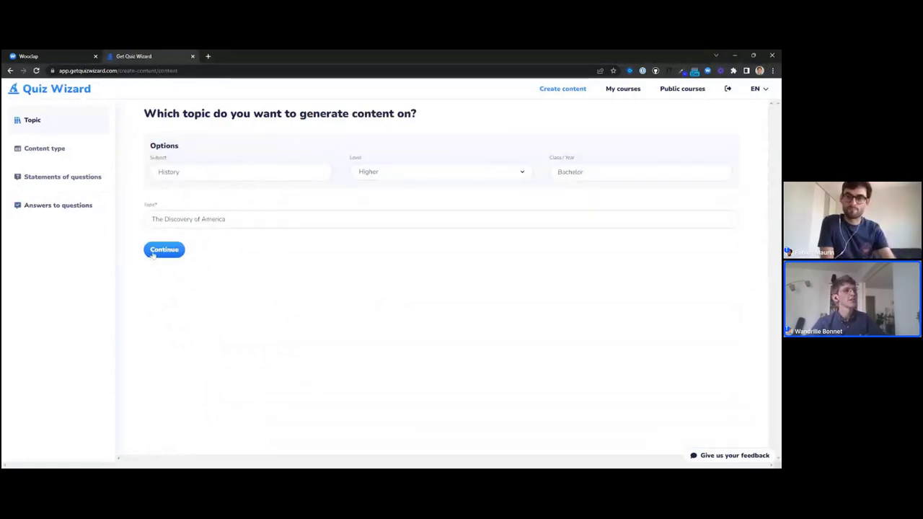
left_click(153, 252)
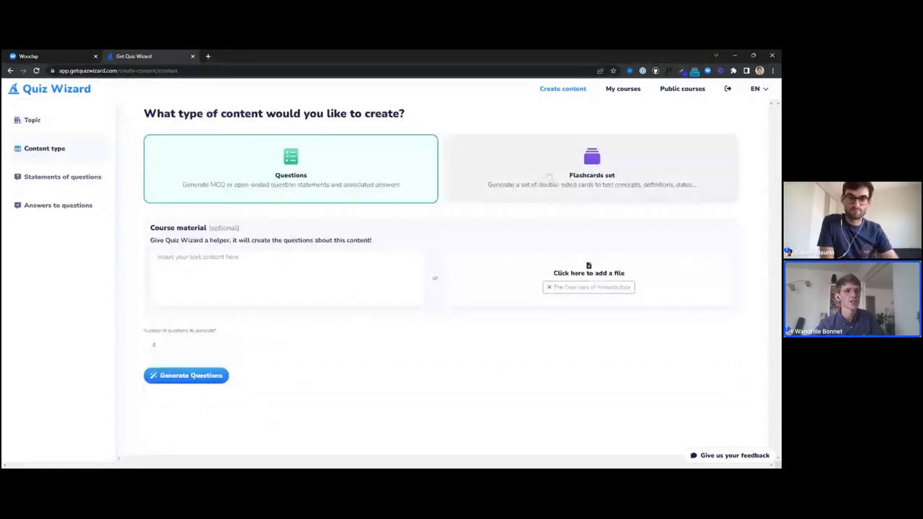
Step: Generate a personalized set of 10 flashcards with "An explorer" on the front and "The places they discovered" on the back
left_click(548, 176)
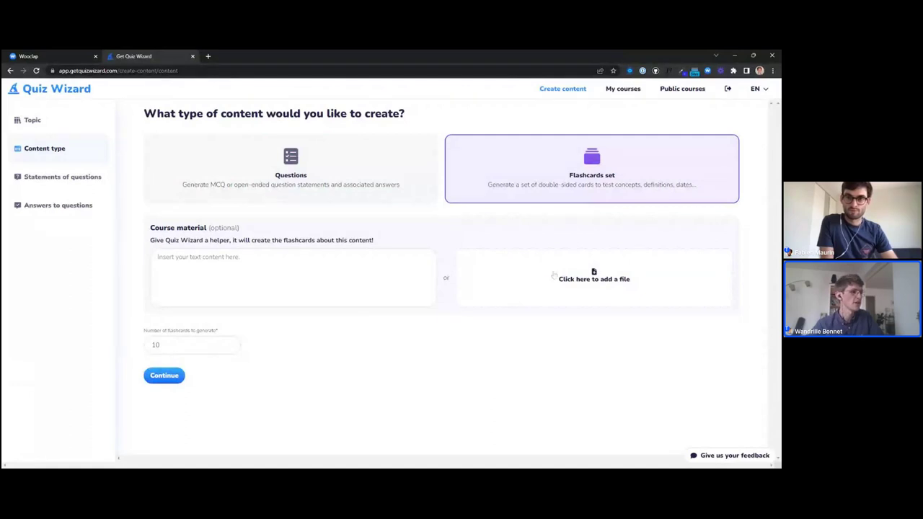
left_click(170, 380)
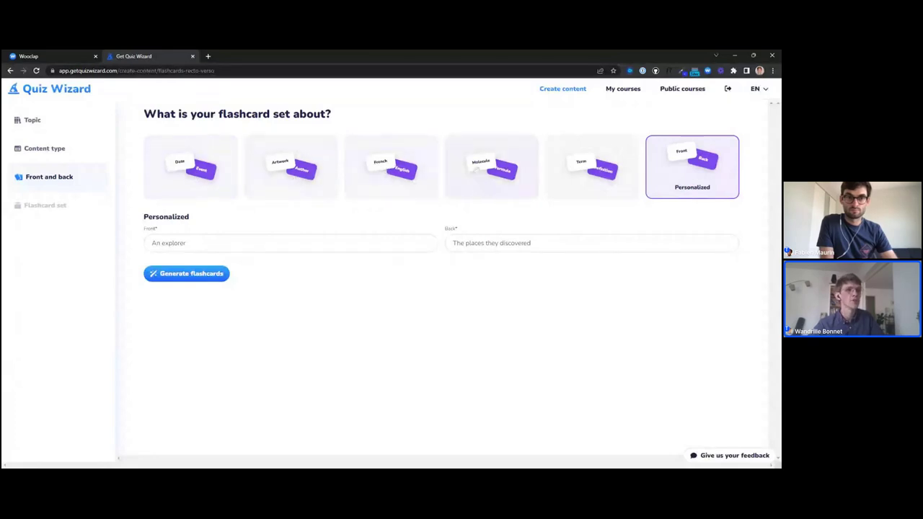
left_click(589, 174)
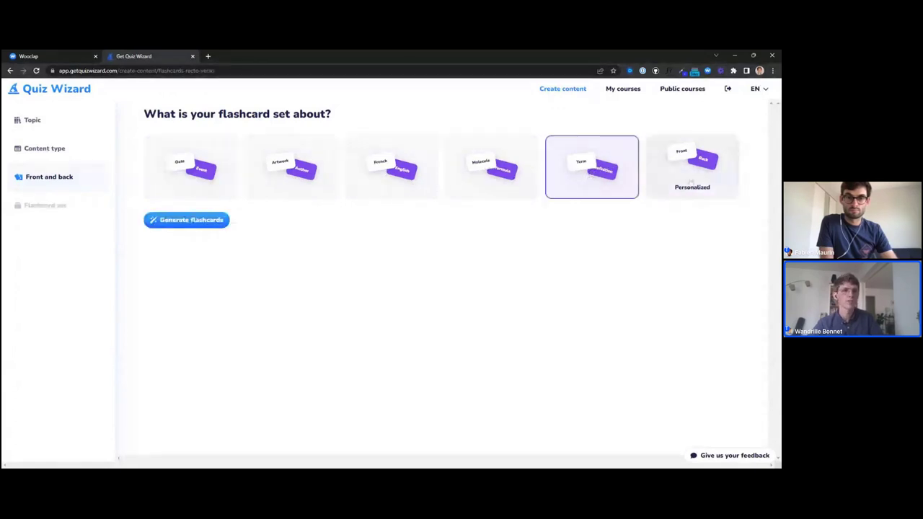
left_click(692, 178)
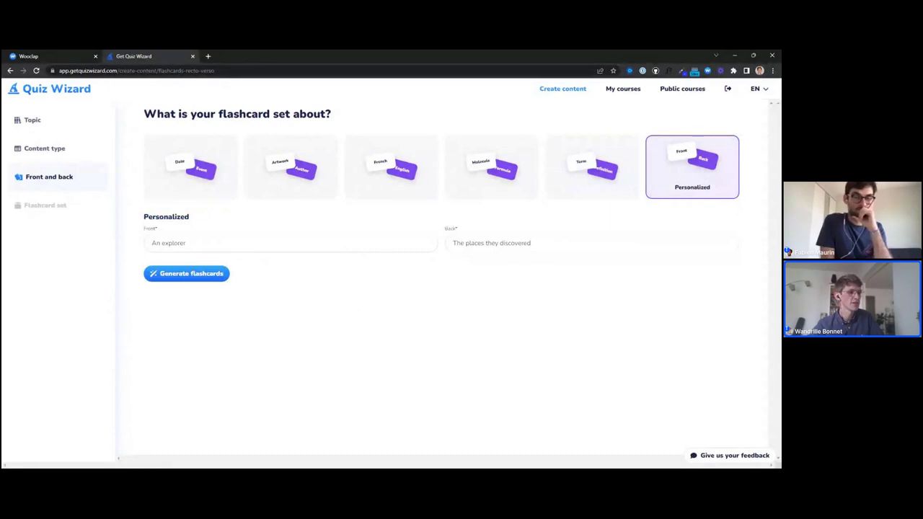
left_click_drag(156, 243, 173, 242)
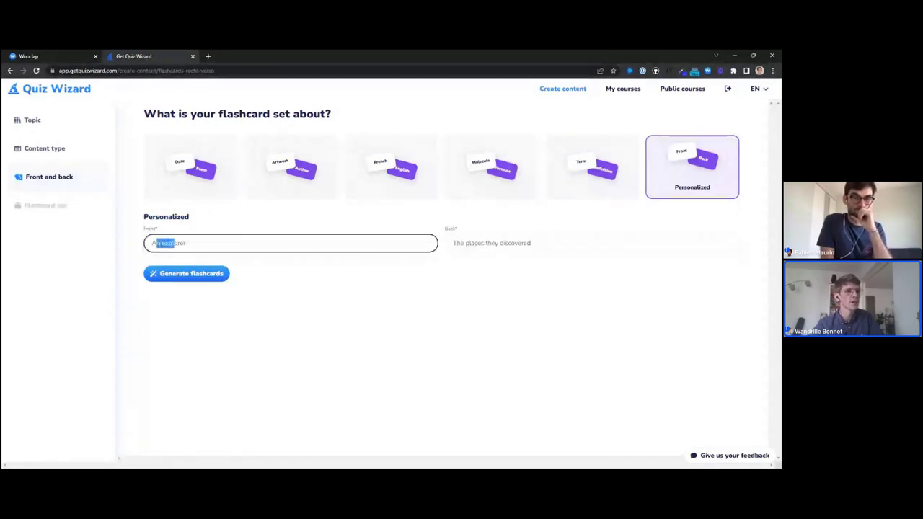
left_click(173, 243)
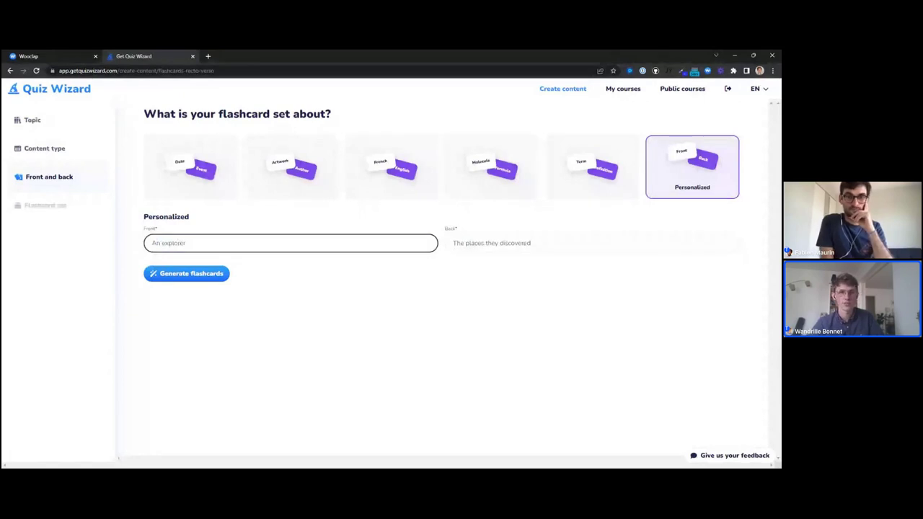
left_click(189, 274)
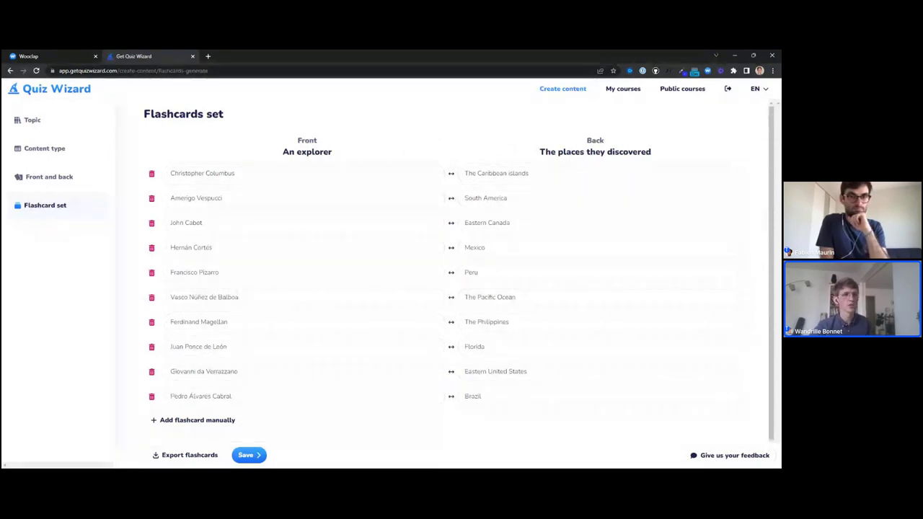
Step: Review the generated flashcards and save the set to the course "History - The discovery of America"
scroll(459, 264, "down", 1)
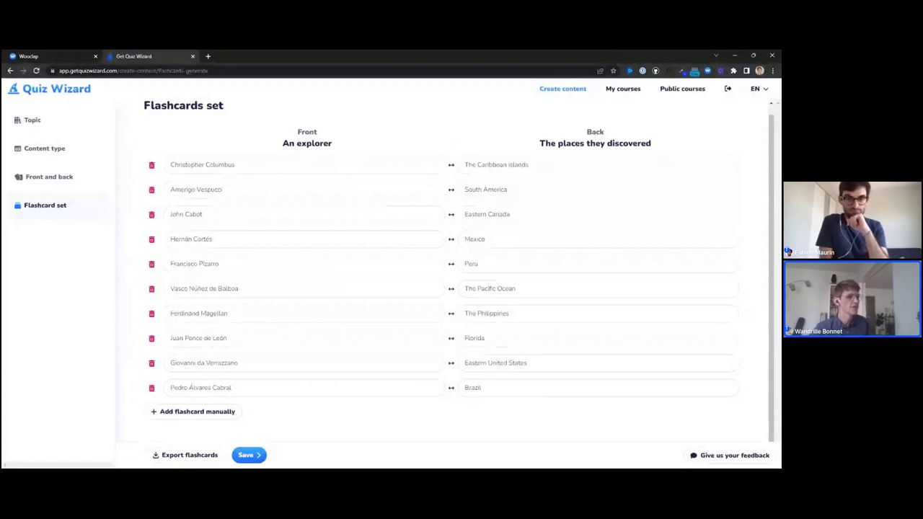
left_click(249, 455)
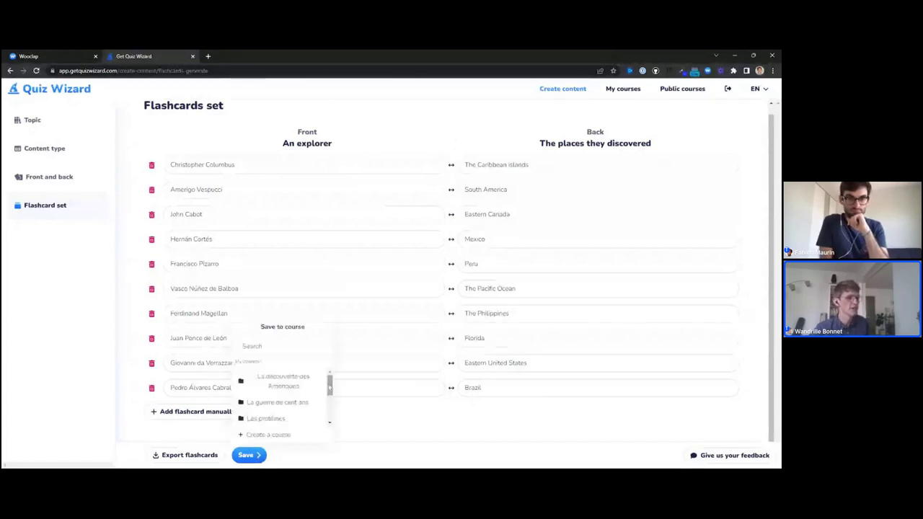
scroll(329, 386, "down", 3)
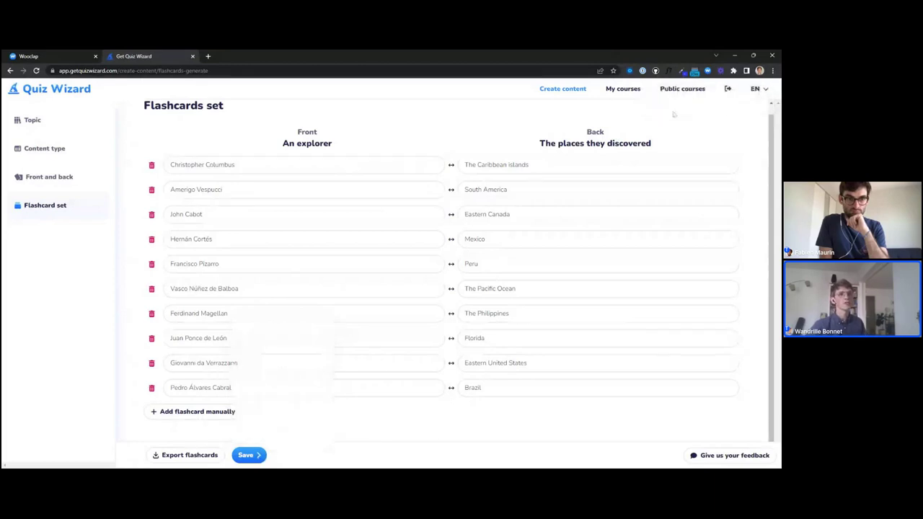
Step: Export the course "History - The discovery of America" from the course list in Wooclap format
left_click(620, 91)
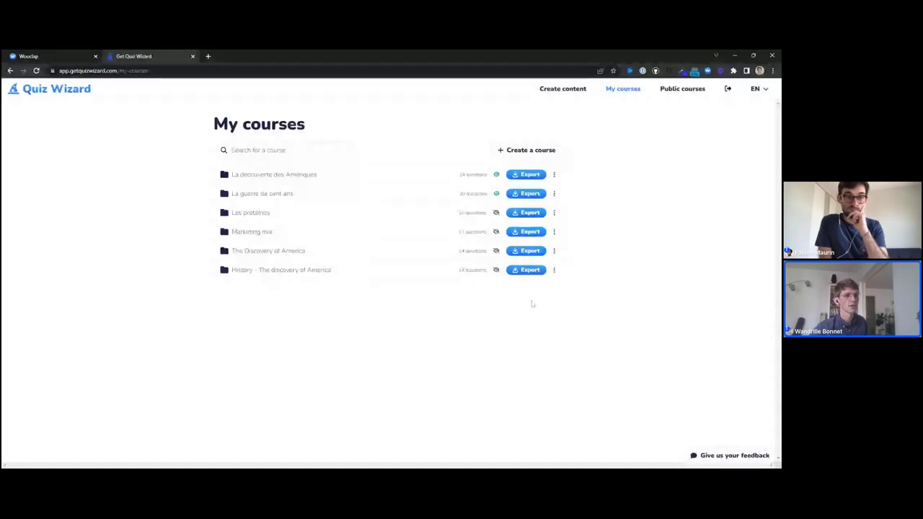
left_click(527, 271)
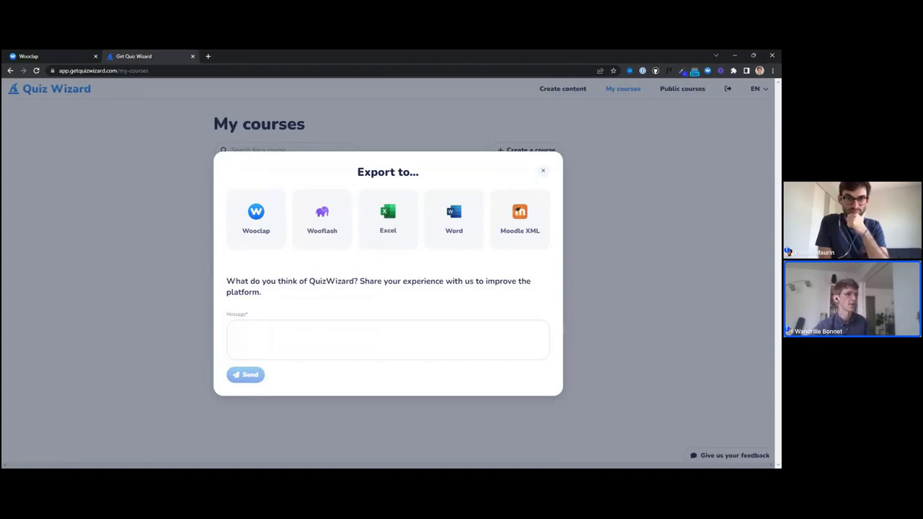
left_click(258, 240)
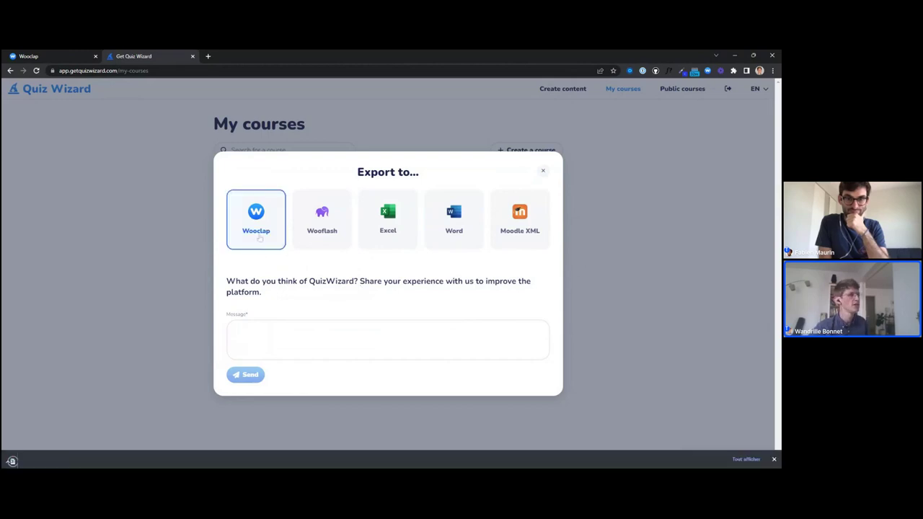
Step: Switch to Wooclap, exit the running presentation, and import the exported Excel file of questions into the webinar event
left_click(31, 55)
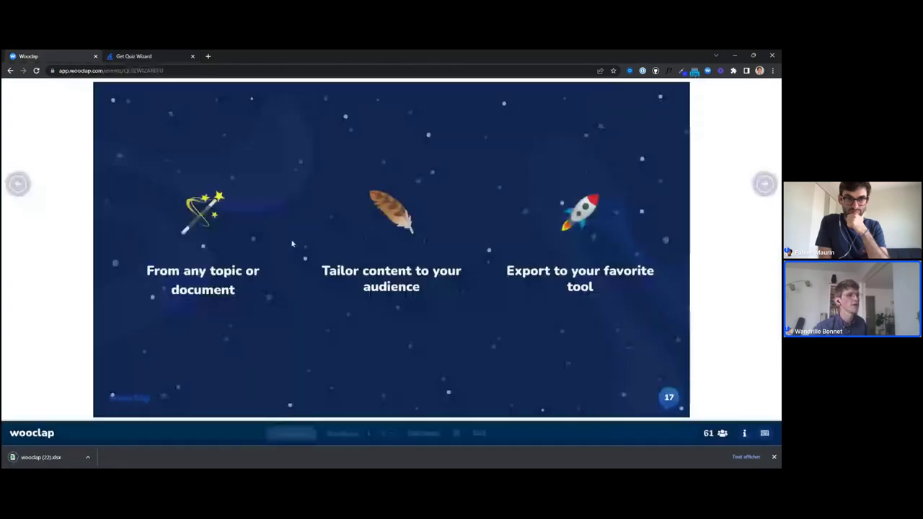
left_click(479, 433)
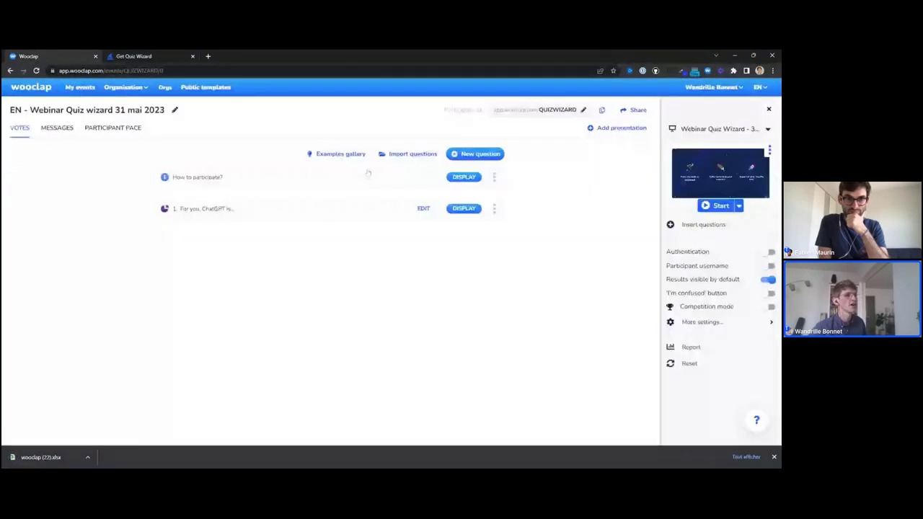
left_click(407, 153)
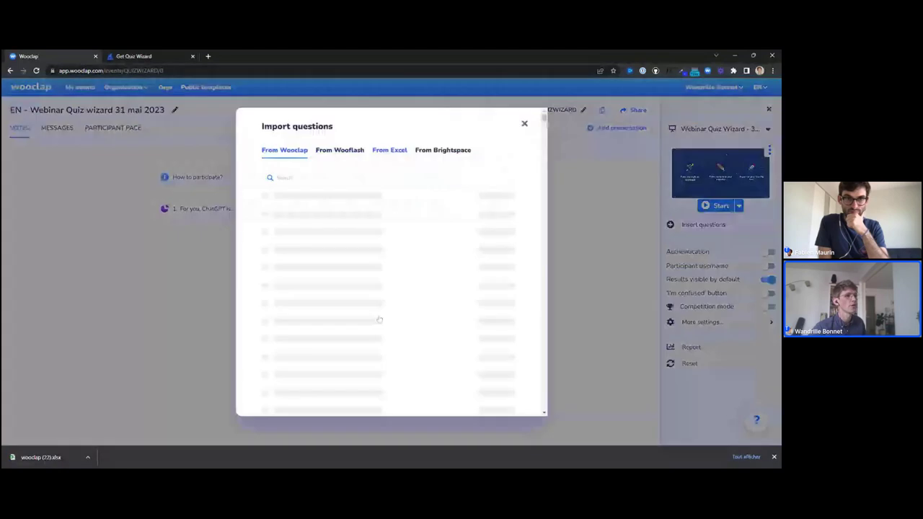
left_click(392, 150)
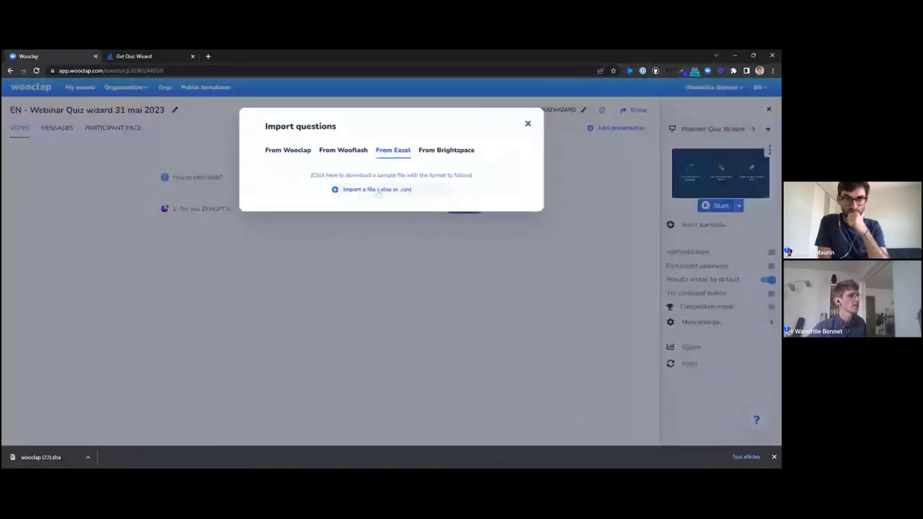
left_click(377, 190)
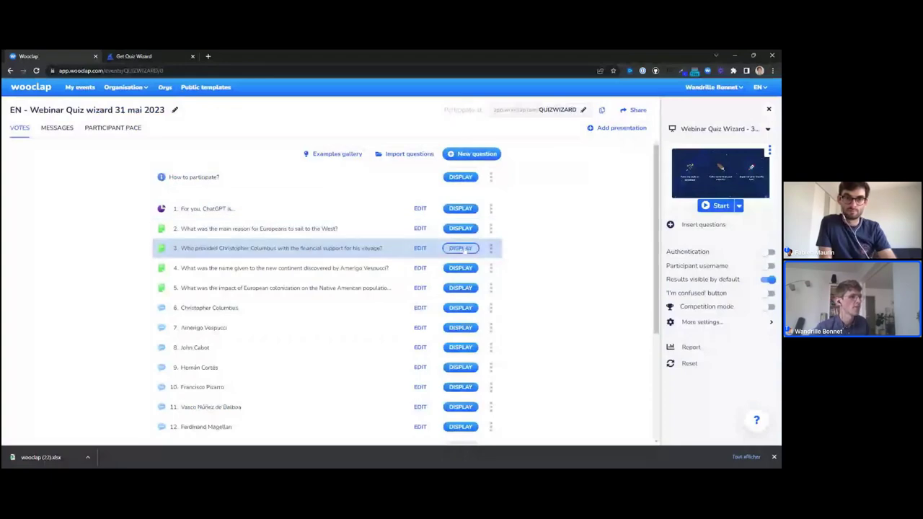
Step: Display the question about who financed Christopher Columbus's voyage with its vote results, and return to the slide presentation
left_click(461, 248)
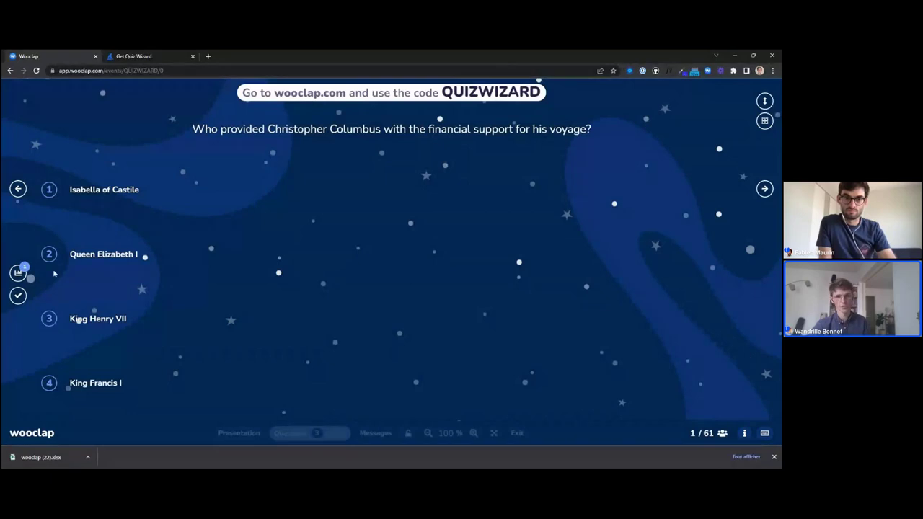
left_click(18, 272)
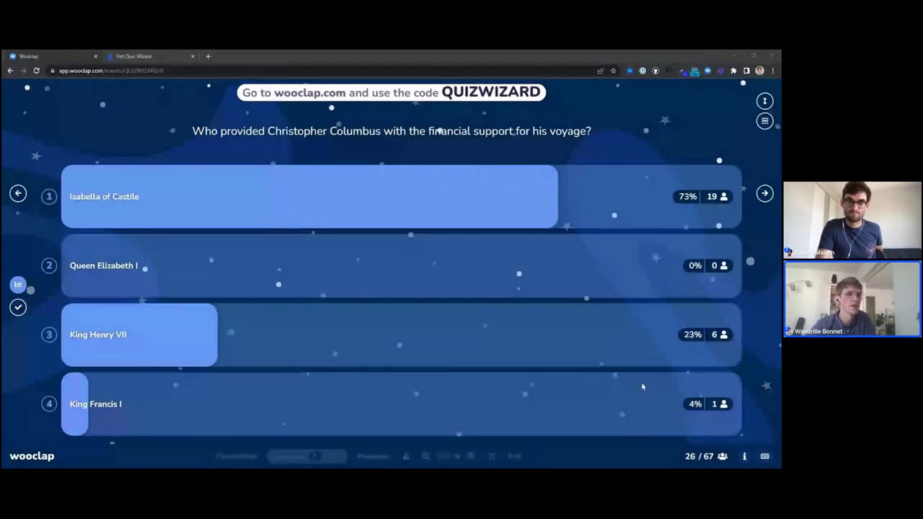
left_click(236, 458)
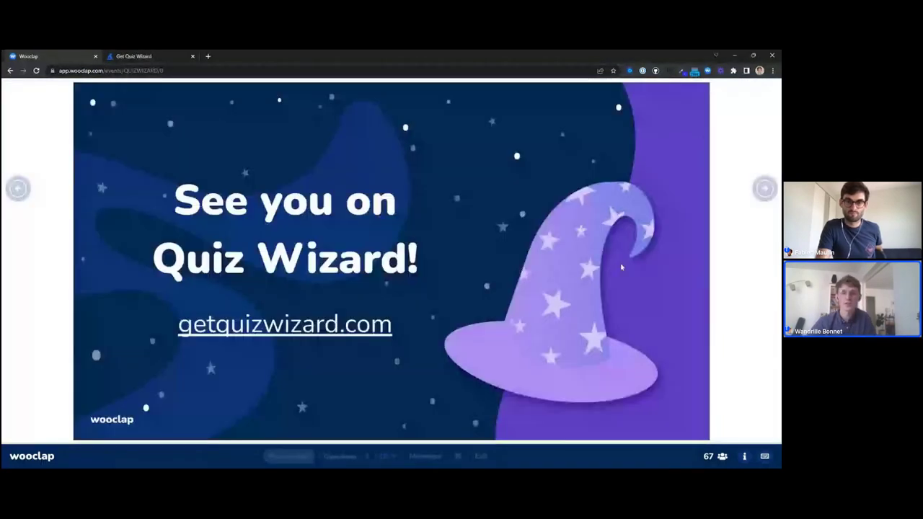